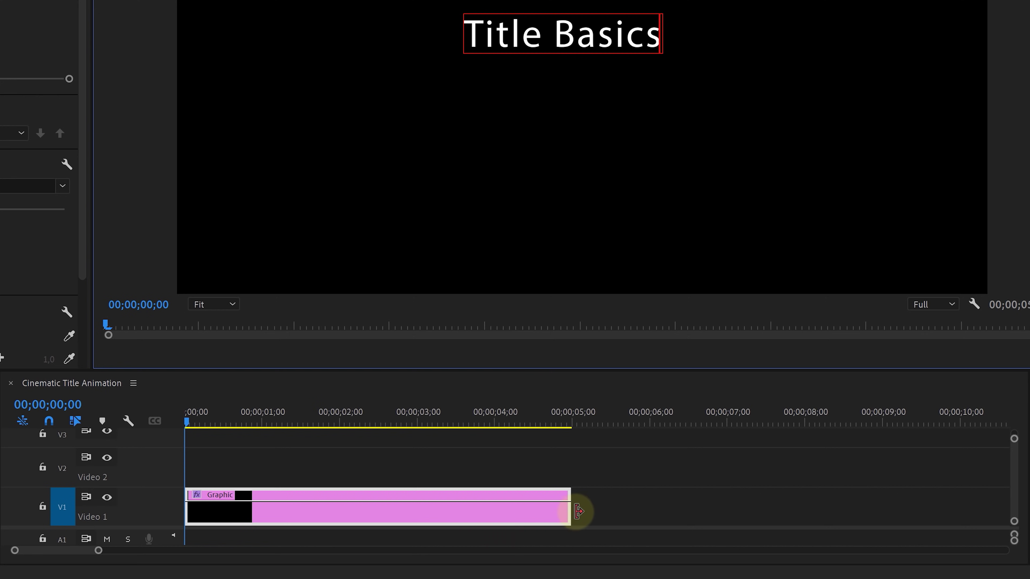
- Trim the end of the Title Basics graphic clip on V1 out to about ten seconds
{"action": "left_click_drag", "start_coordinate": [578, 512], "coordinate": [962, 490]}
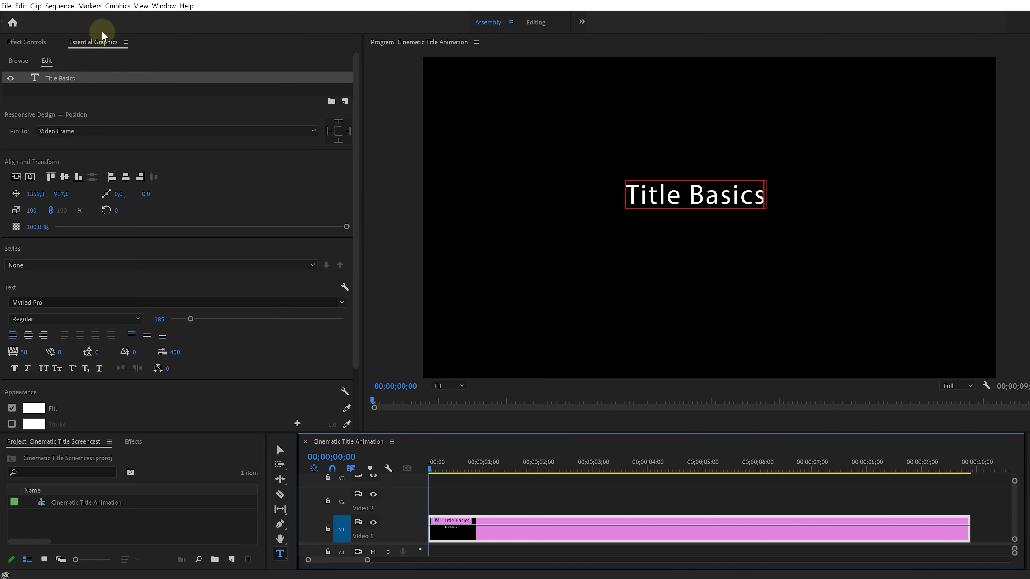
- In Essential Graphics, set the title to All Caps, Scale 116, with center-aligned text
{"action": "left_click", "coordinate": [163, 5]}
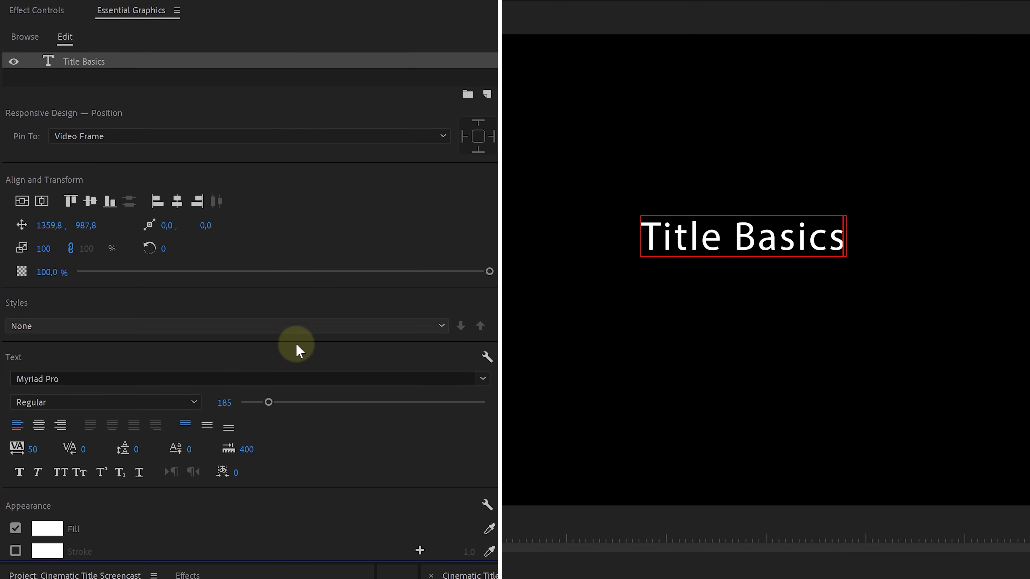
{"action": "left_click", "coordinate": [61, 472]}
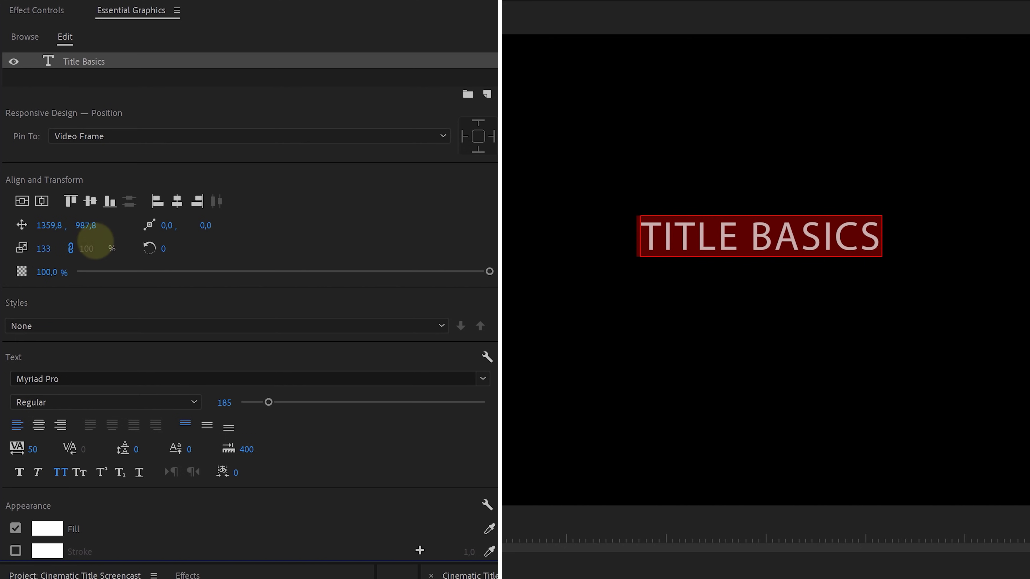
{"action": "left_click_drag", "start_coordinate": [95, 240], "coordinate": [82, 250]}
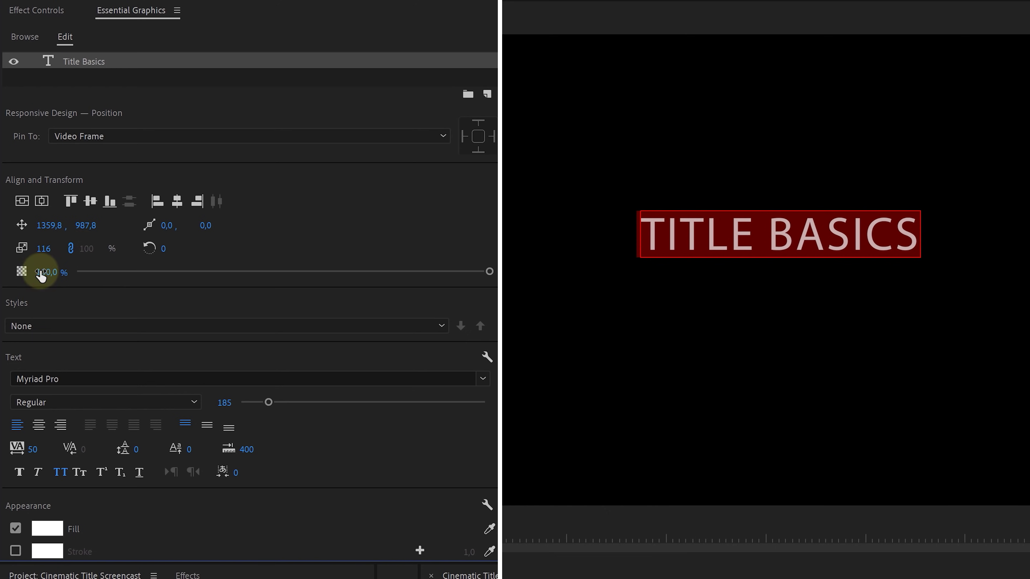
{"action": "left_click", "coordinate": [41, 426]}
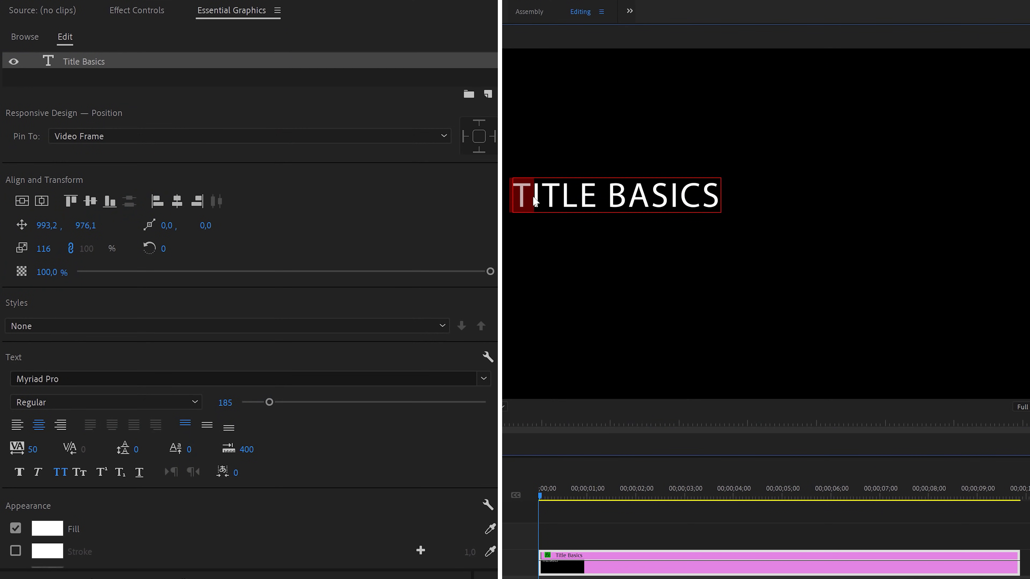
- Set the title text's tracking to 600 and center it horizontally and vertically
{"action": "left_click_drag", "start_coordinate": [535, 202], "coordinate": [679, 206]}
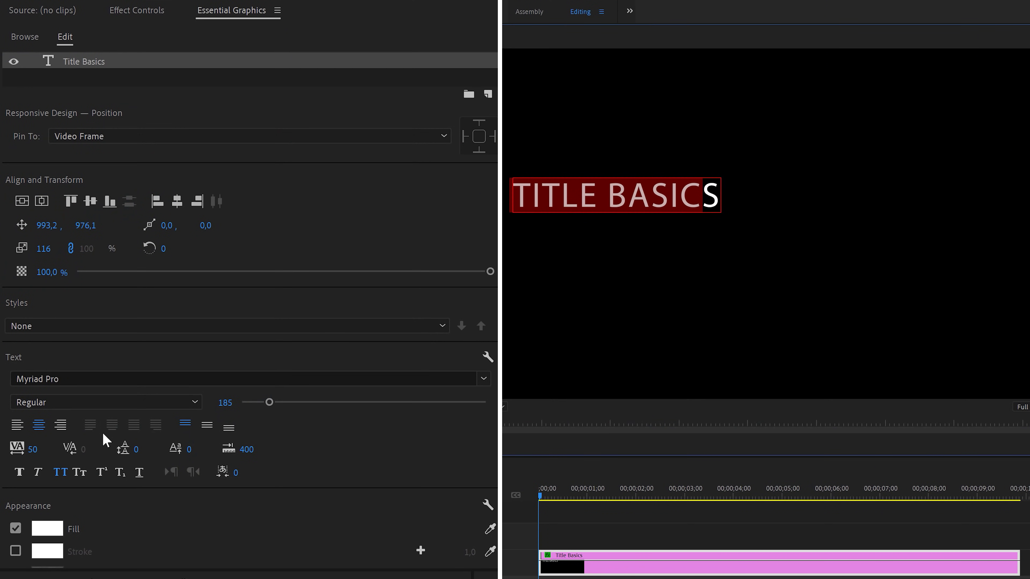
{"action": "left_click_drag", "start_coordinate": [32, 449], "coordinate": [54, 449]}
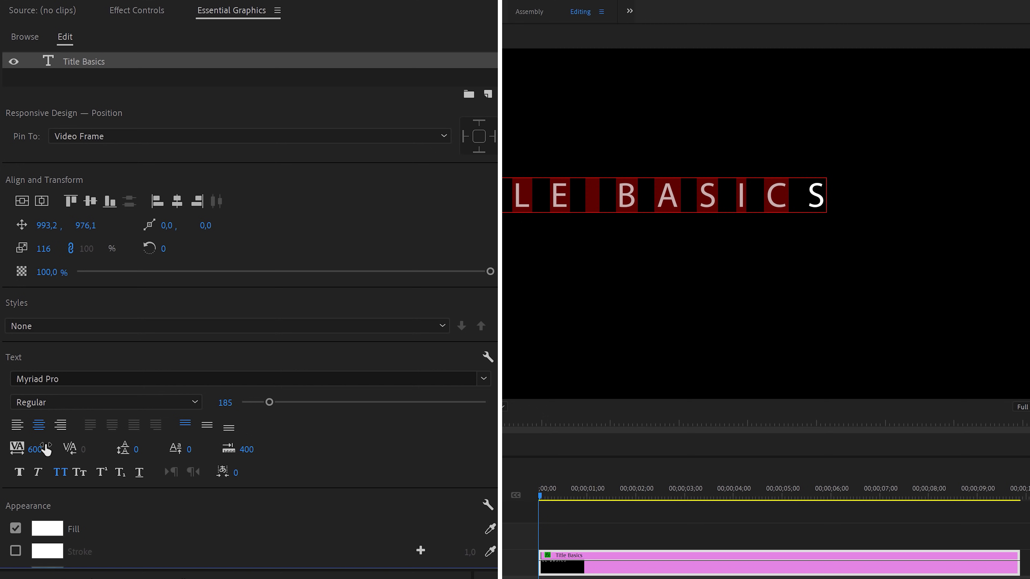
{"action": "left_click", "coordinate": [42, 202]}
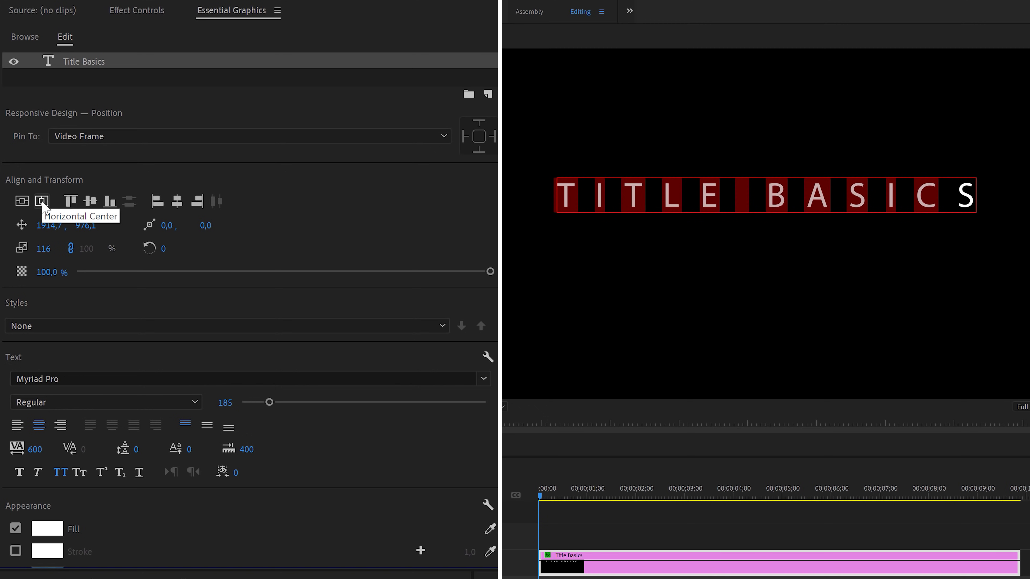
{"action": "left_click", "coordinate": [19, 206]}
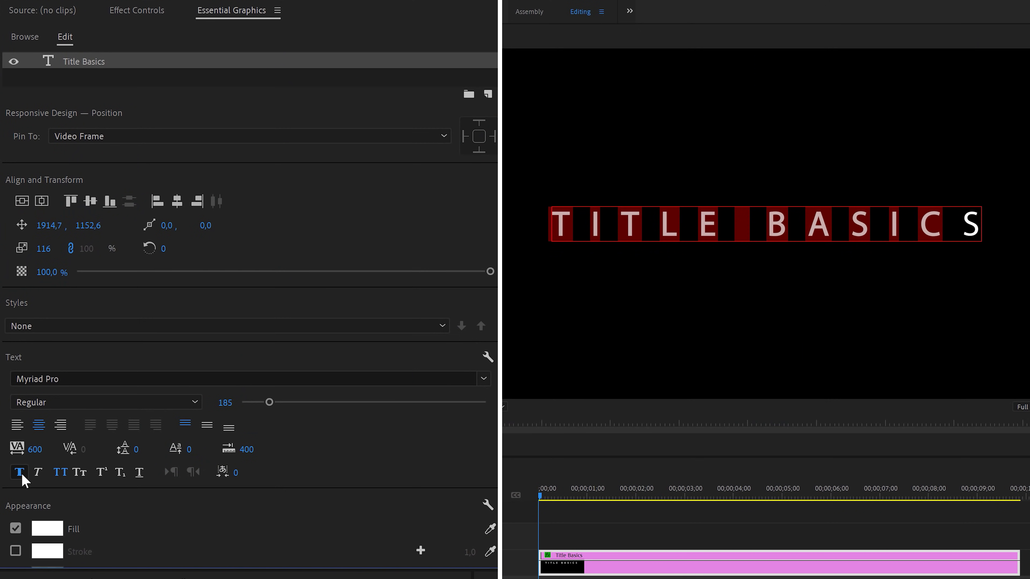
- Turn off Faux Bold and change the title font to Neuzeit Grotesk Light
{"action": "left_click", "coordinate": [21, 472]}
{"action": "left_click", "coordinate": [88, 379]}
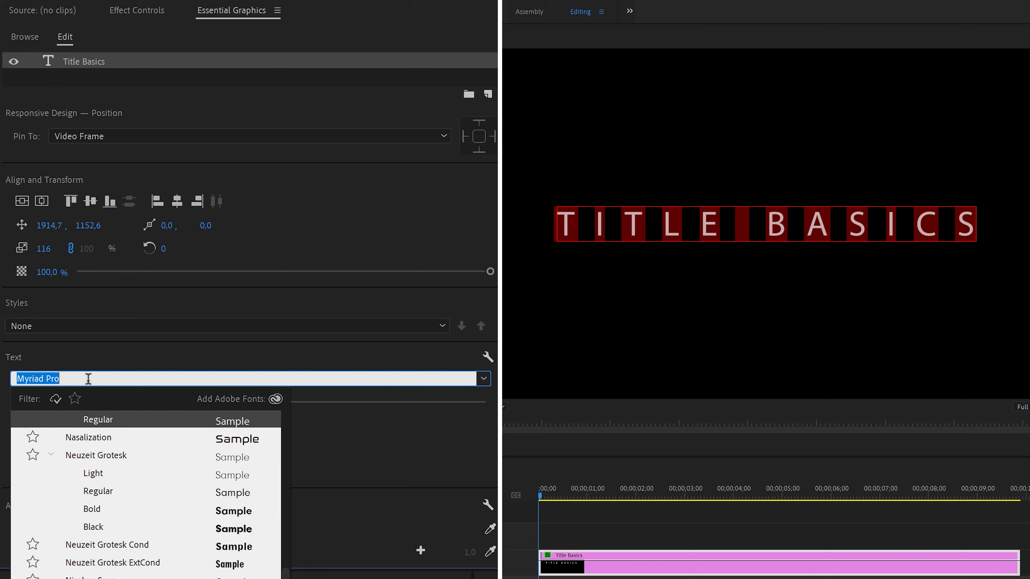
{"action": "left_click", "coordinate": [94, 457]}
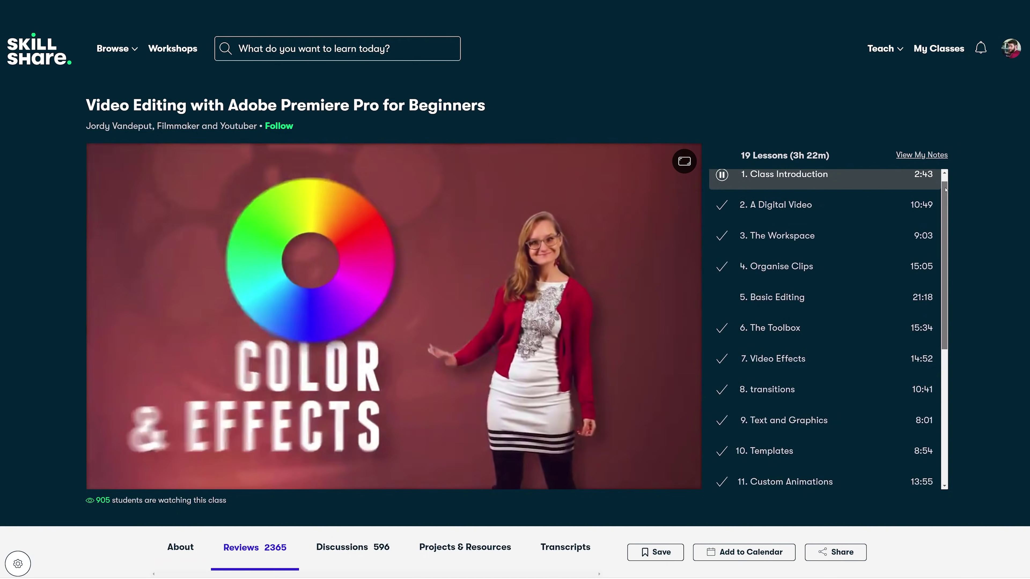
- Preview the Video Effects, Audio Effects and Export Settings lessons, then browse the published classes
{"action": "scroll", "coordinate": [947, 216], "scroll_direction": "down", "scroll_amount": 3}
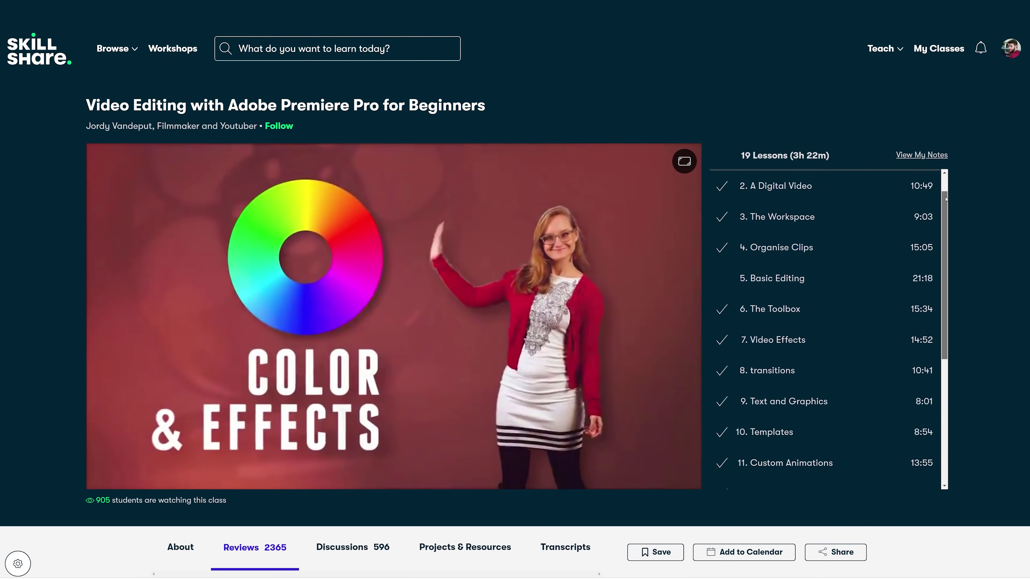
{"action": "left_click_drag", "start_coordinate": [947, 216], "coordinate": [947, 284]}
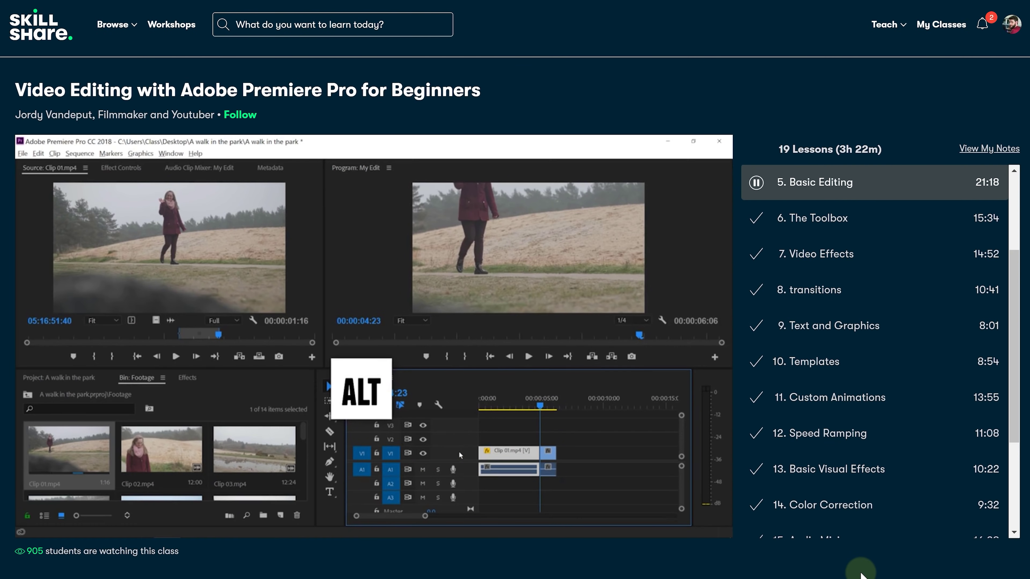
{"action": "left_click", "coordinate": [818, 262]}
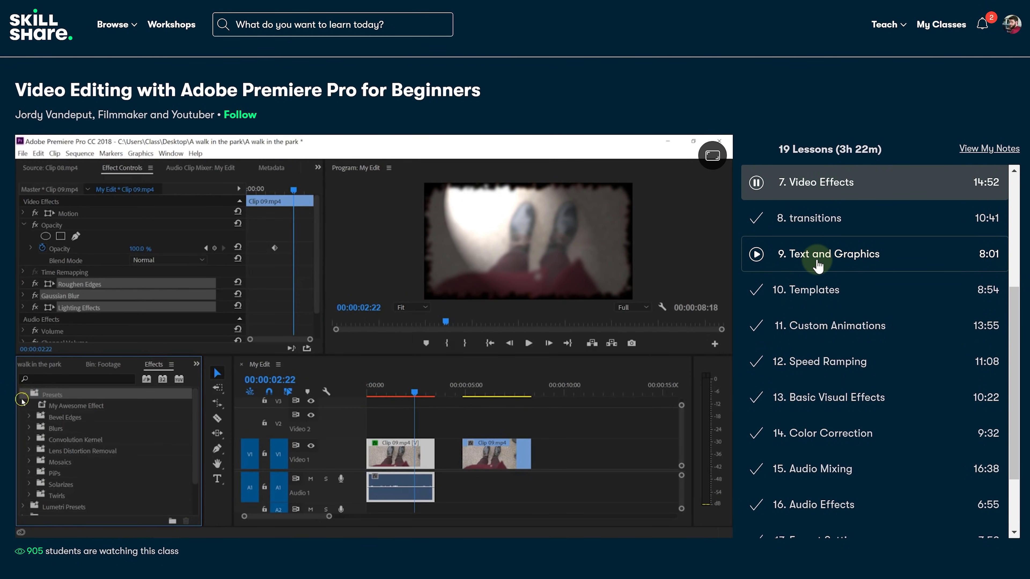
{"action": "left_click", "coordinate": [881, 416]}
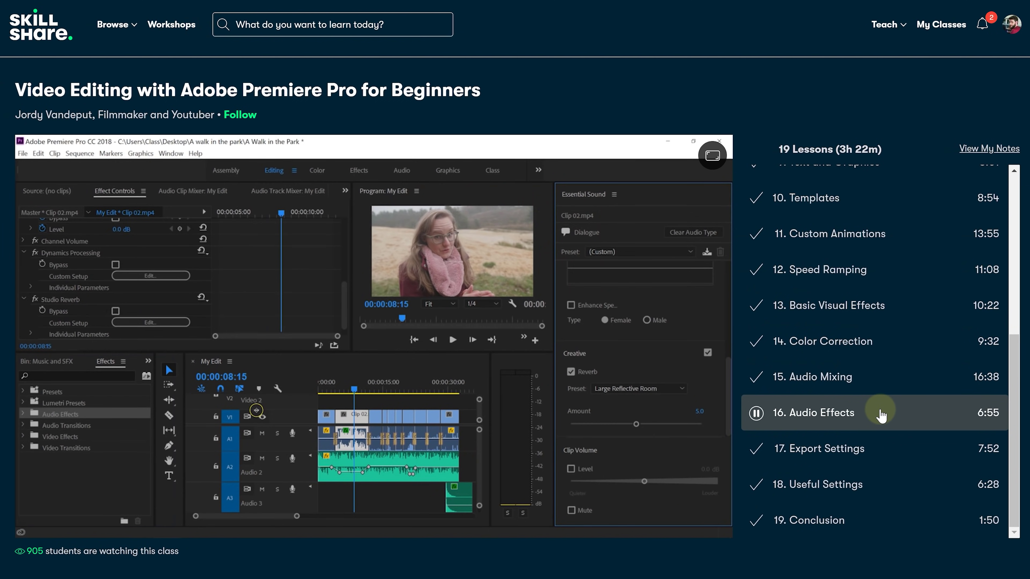
{"action": "left_click", "coordinate": [877, 450]}
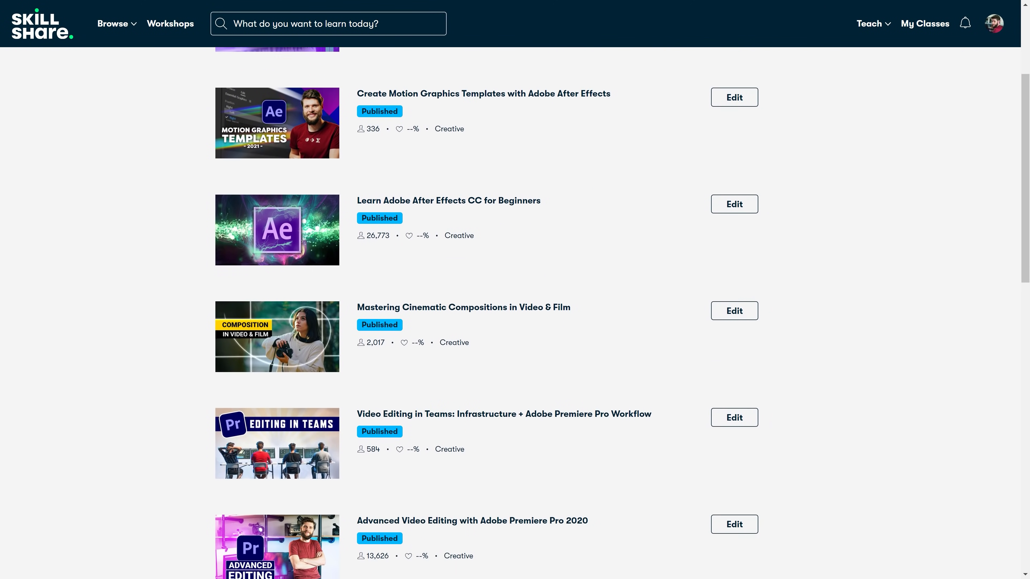
{"action": "scroll", "coordinate": [515, 308], "scroll_direction": "down", "scroll_amount": 5}
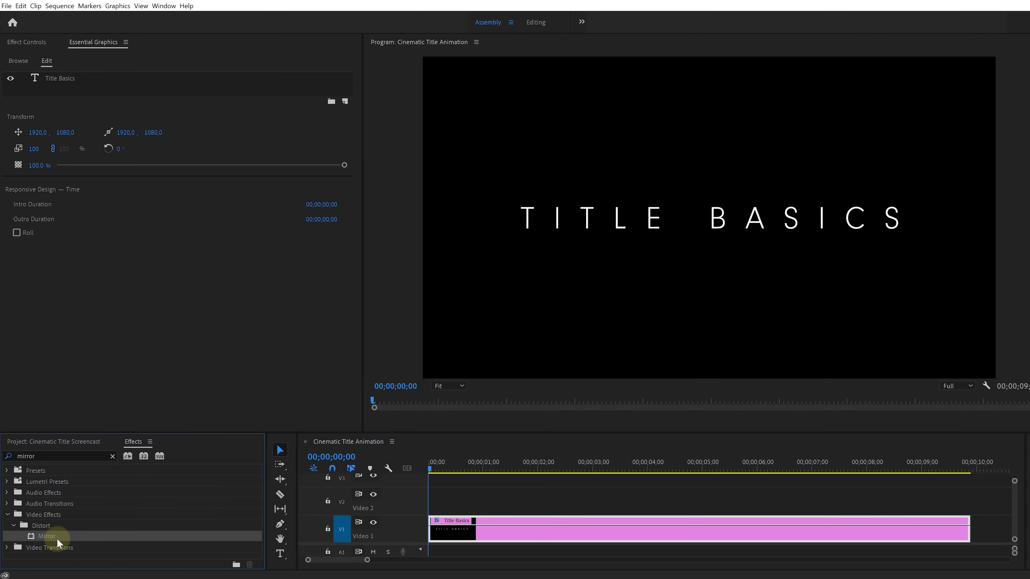
- Apply the Mirror effect to the Title Basics clip and select it in Effect Controls
{"action": "left_click_drag", "start_coordinate": [82, 510], "coordinate": [805, 492]}
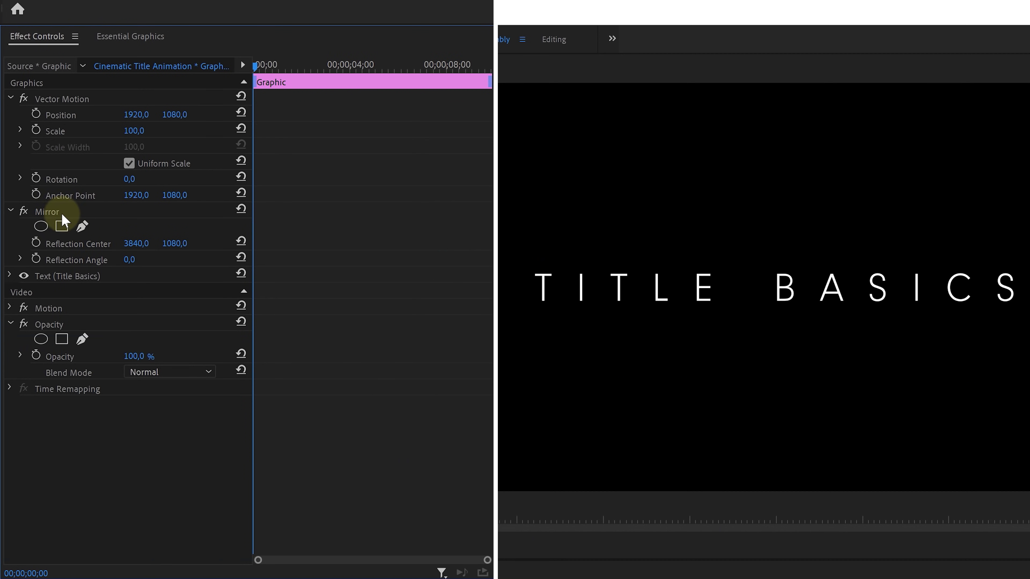
{"action": "left_click", "coordinate": [61, 214]}
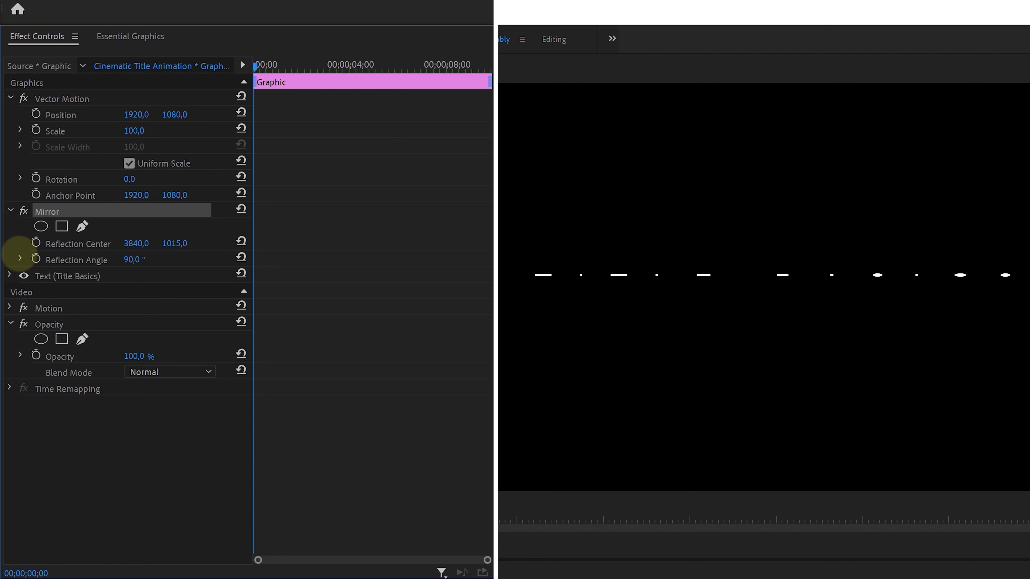
- Animate Reflection Center up to Y 1108 at 00;00;08;27 and ease the final keyframe
{"action": "left_click", "coordinate": [36, 243]}
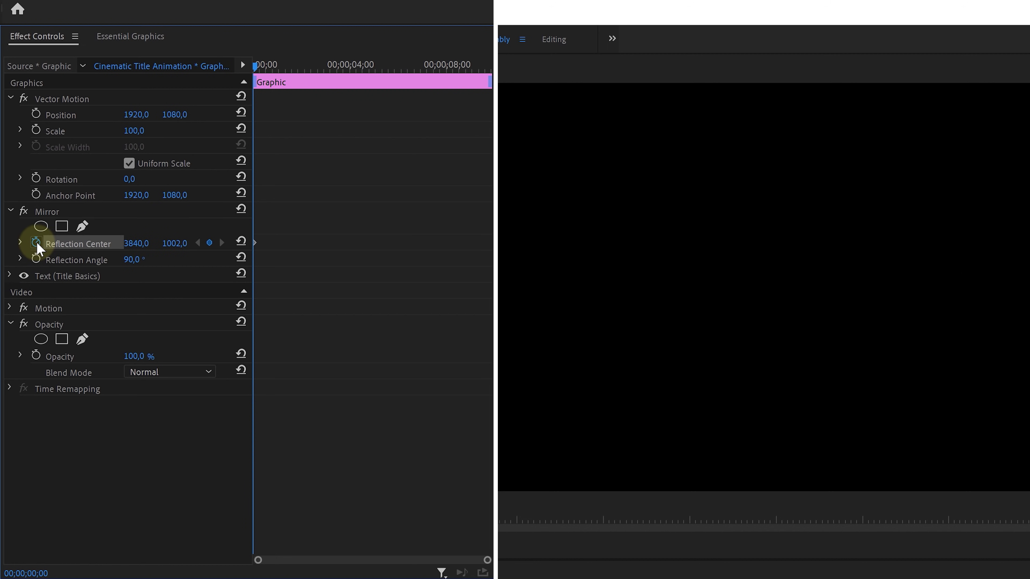
{"action": "left_click_drag", "start_coordinate": [269, 73], "coordinate": [481, 75]}
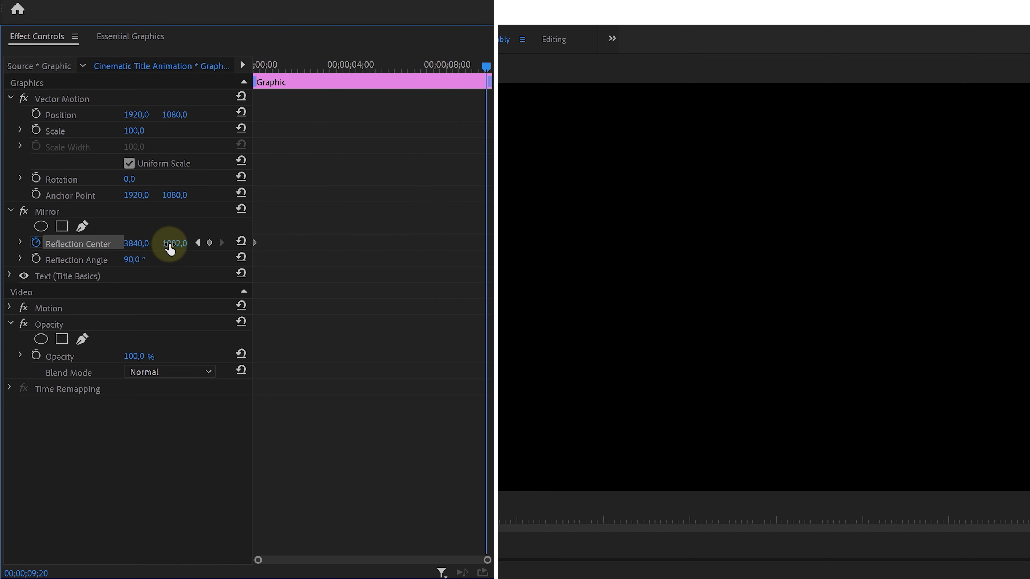
{"action": "left_click_drag", "start_coordinate": [214, 246], "coordinate": [362, 245]}
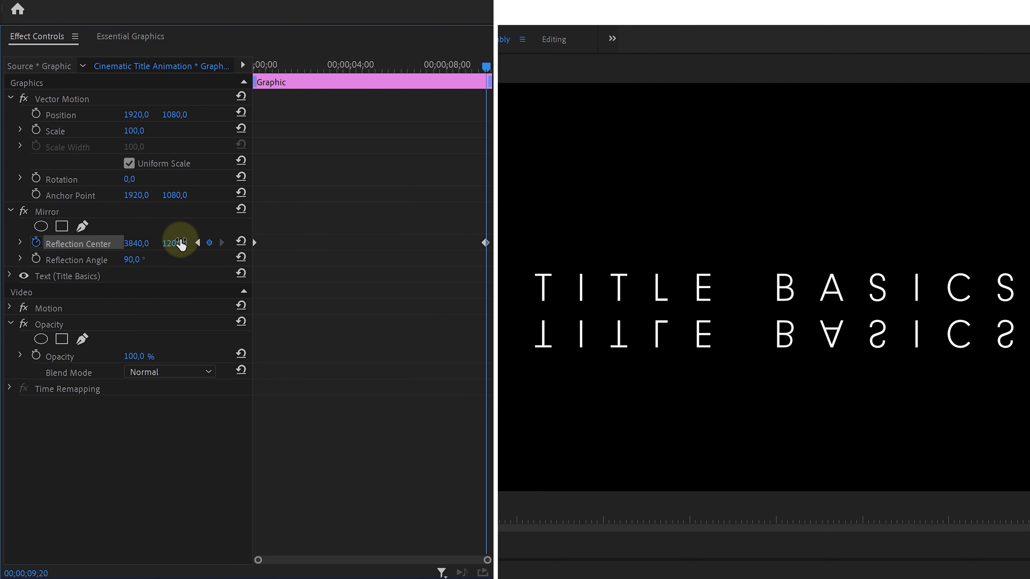
{"action": "right_click", "coordinate": [486, 242]}
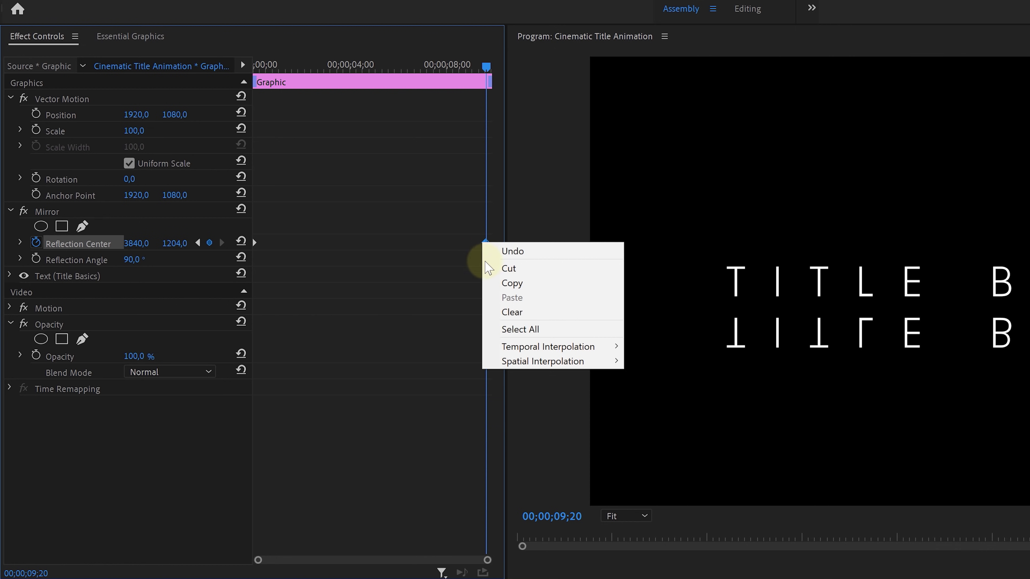
{"action": "mouse_move", "coordinate": [551, 353]}
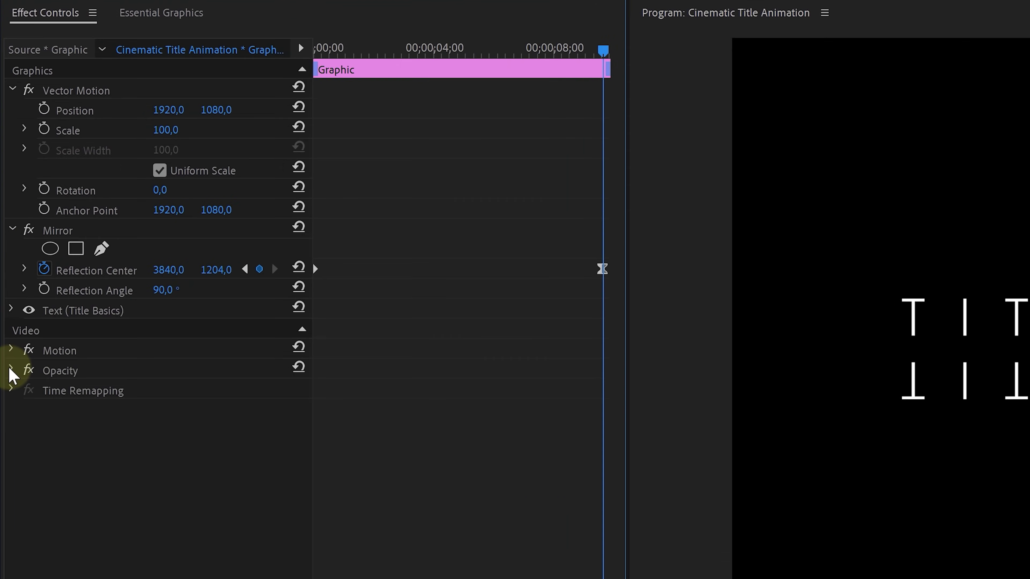
- Add an Opacity rectangle mask stretched across the whole title, feathered to 205
{"action": "left_click", "coordinate": [7, 248]}
{"action": "left_click", "coordinate": [76, 392]}
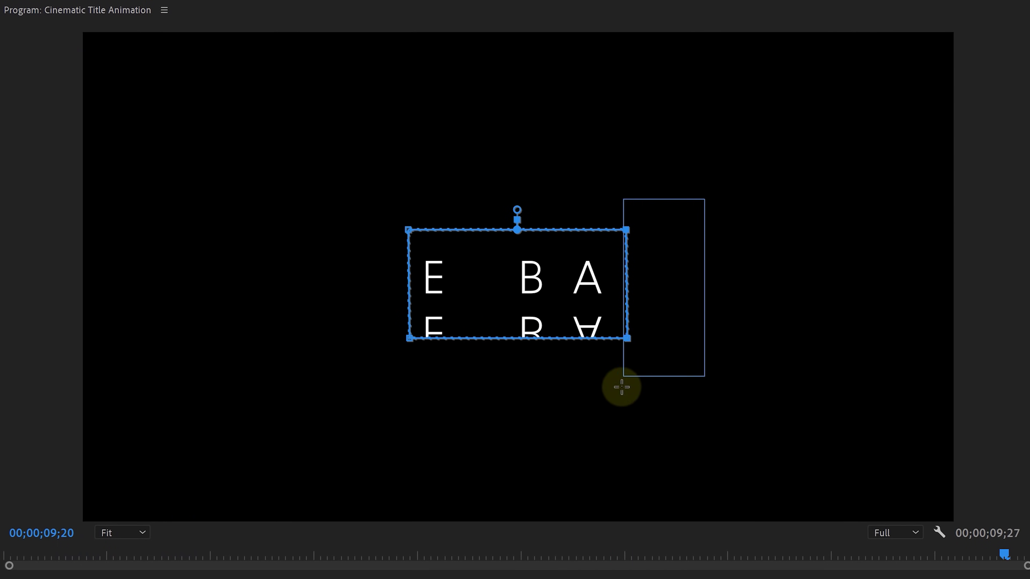
{"action": "left_click_drag", "start_coordinate": [627, 339], "coordinate": [869, 340]}
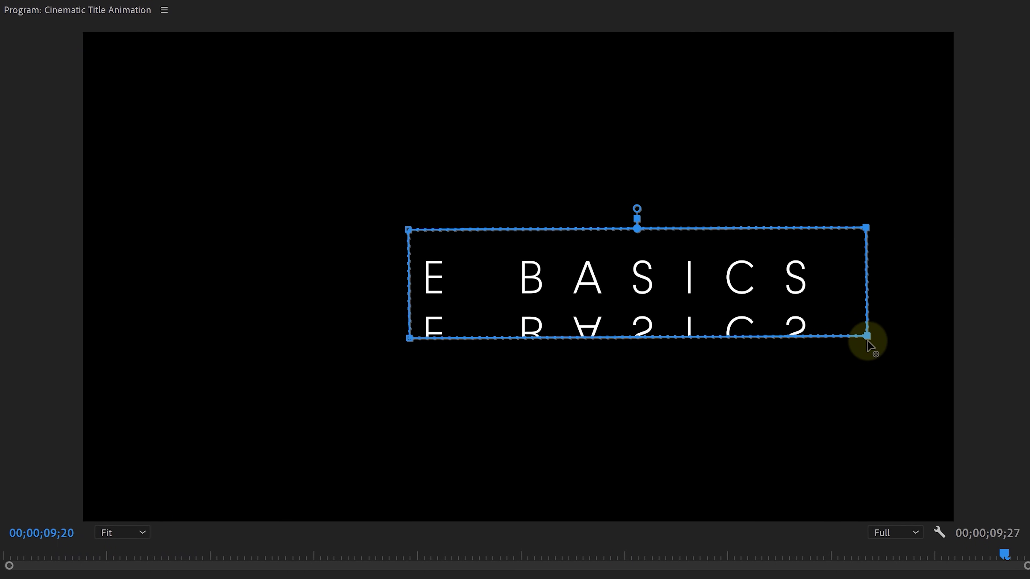
{"action": "left_click_drag", "start_coordinate": [409, 338], "coordinate": [193, 336]}
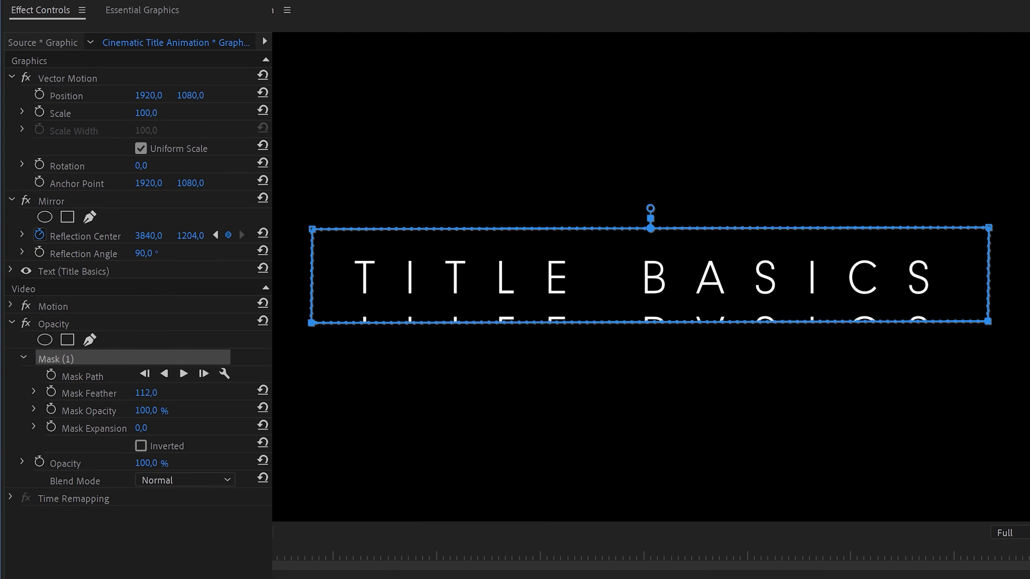
{"action": "left_click_drag", "start_coordinate": [146, 392], "coordinate": [179, 393]}
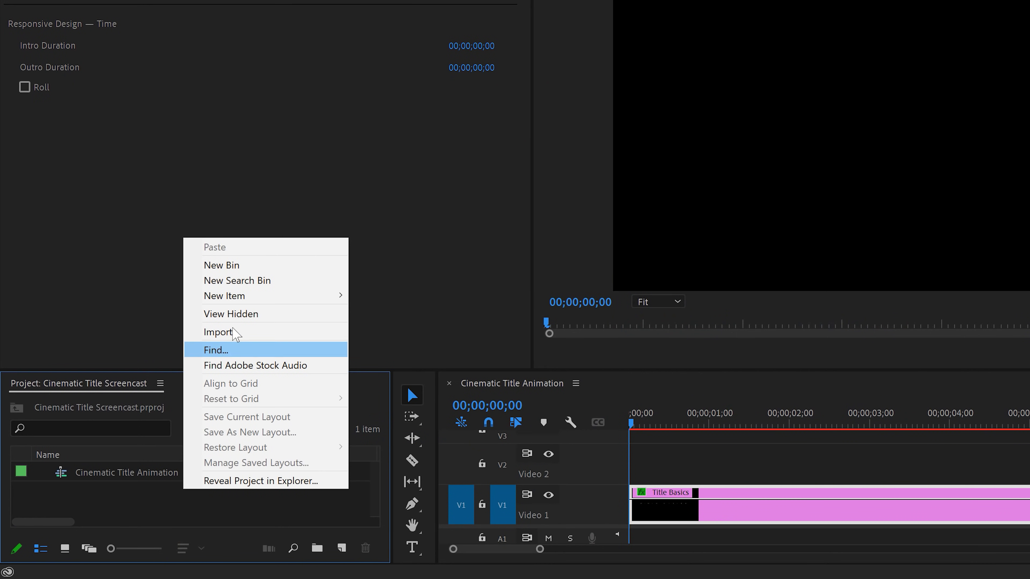
- Create a new Adjustment Layer, place it on V2, and extend it to the title clip's length
{"action": "mouse_move", "coordinate": [337, 295]}
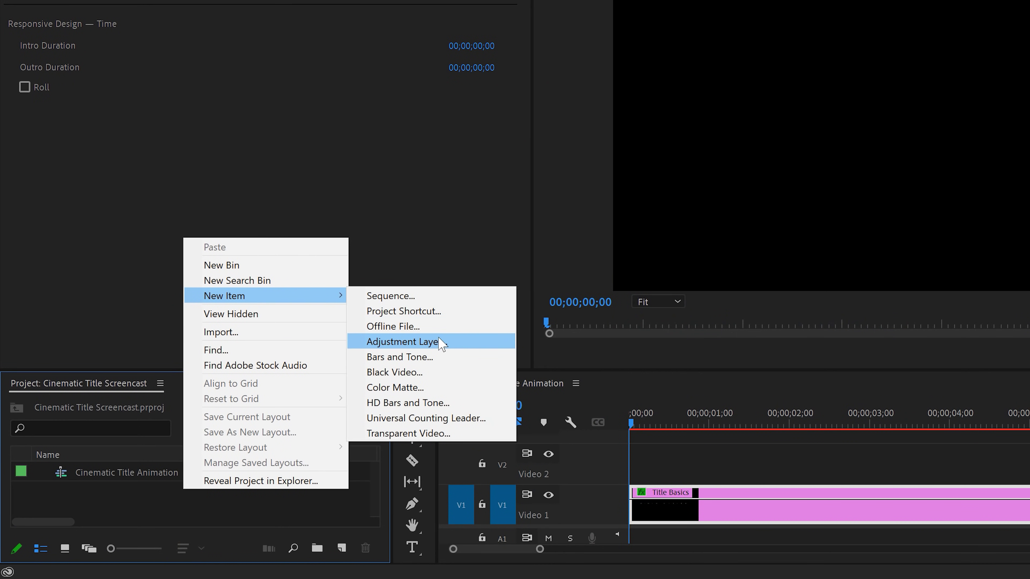
{"action": "left_click", "coordinate": [406, 342]}
{"action": "key", "text": "Return"}
{"action": "left_click_drag", "start_coordinate": [124, 460], "coordinate": [752, 472]}
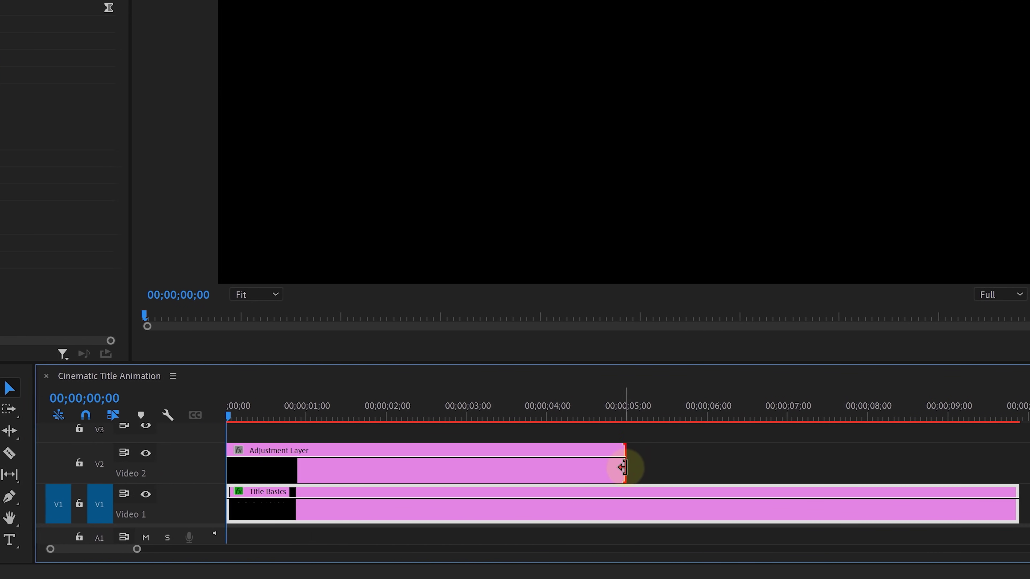
{"action": "left_click_drag", "start_coordinate": [1024, 466], "coordinate": [975, 460]}
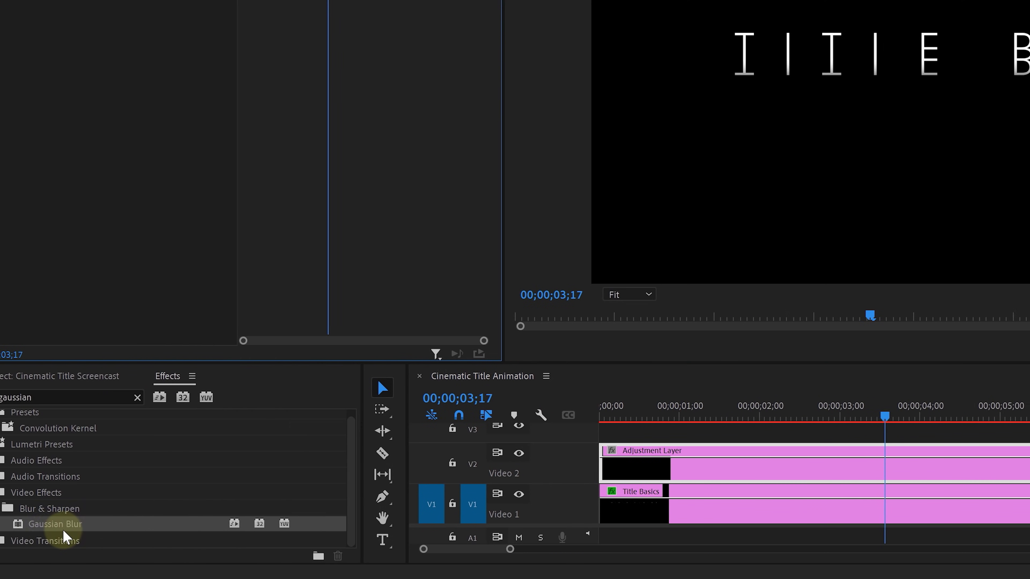
- Apply Gaussian Blur to the adjustment layer with Blurriness 200 and Horizontal blur dimensions
{"action": "left_click_drag", "start_coordinate": [71, 532], "coordinate": [714, 471]}
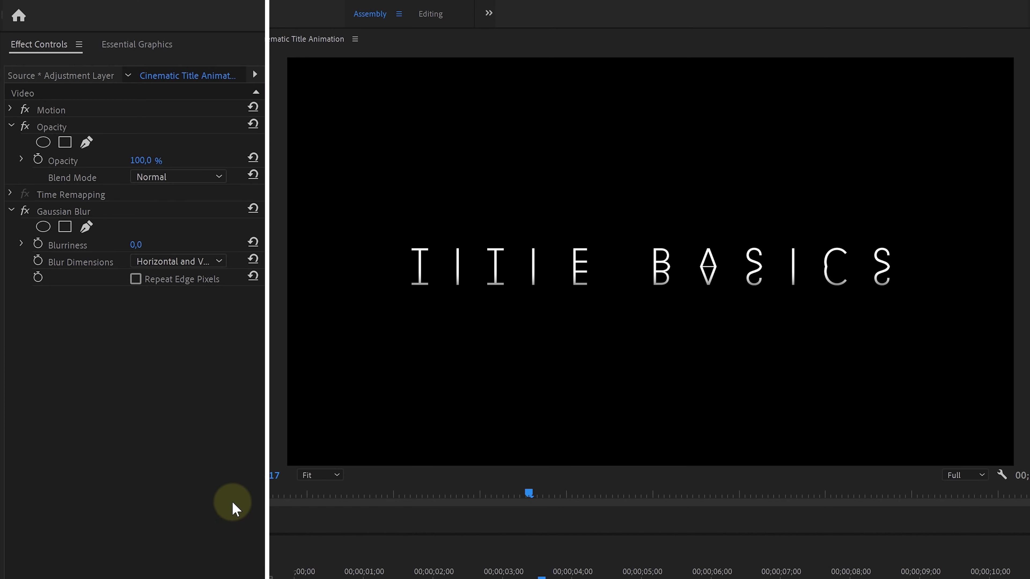
{"action": "left_click", "coordinate": [137, 244]}
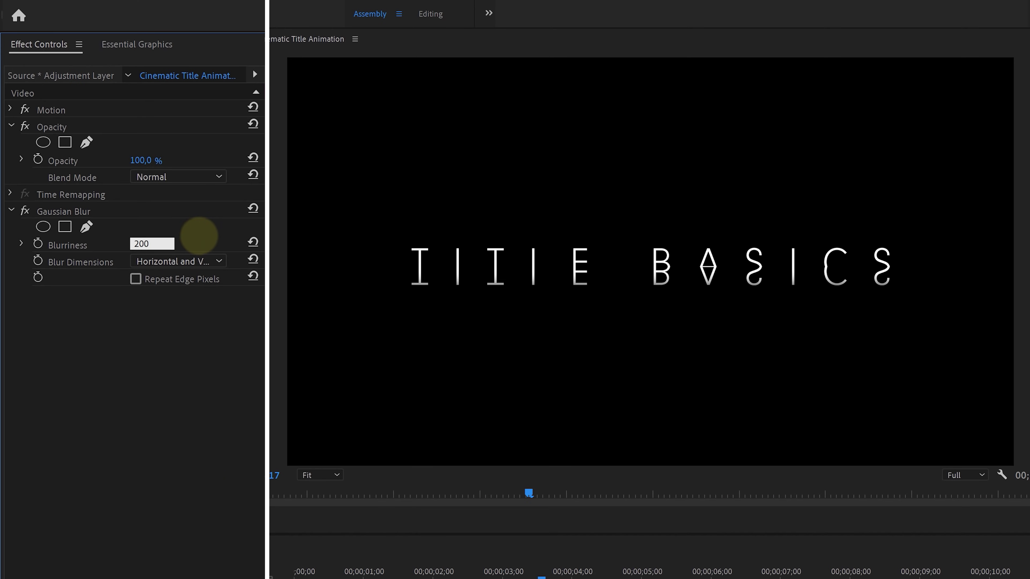
{"action": "type", "text": "200"}
{"action": "key", "text": "Return"}
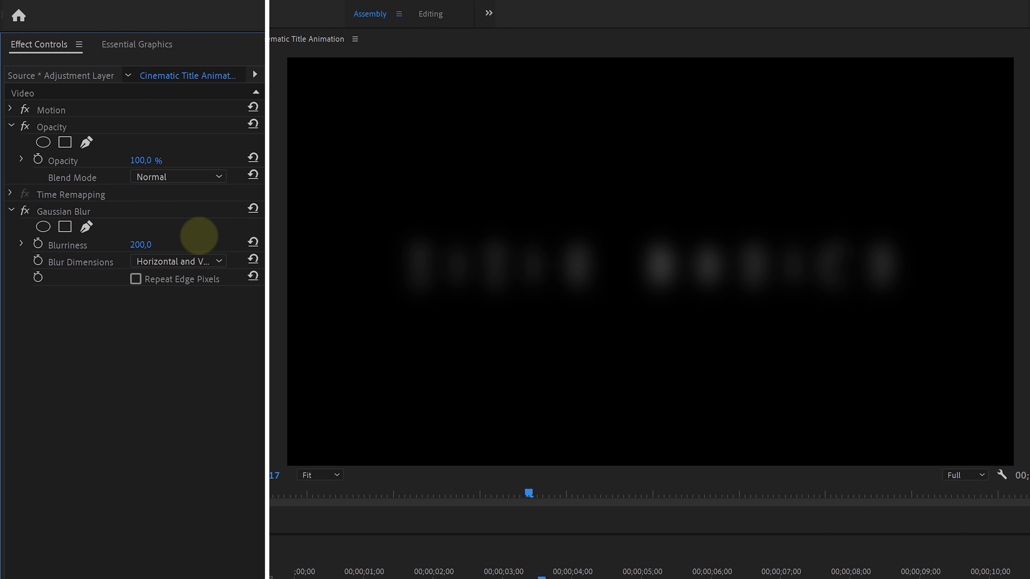
{"action": "left_click", "coordinate": [194, 263]}
{"action": "left_click", "coordinate": [196, 295]}
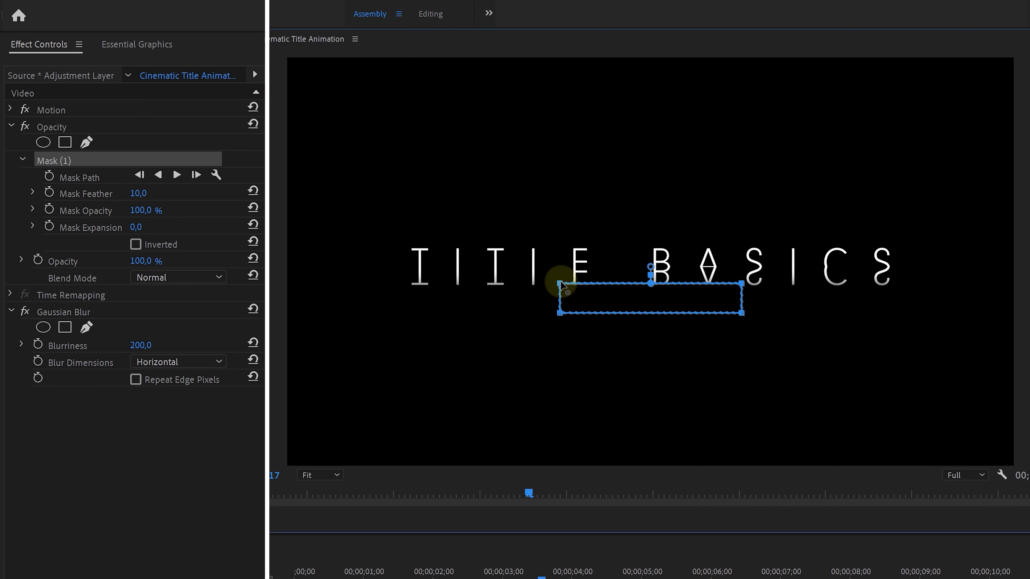
- Widen the blur mask on both sides beneath the title and feather it to 159
{"action": "left_click_drag", "start_coordinate": [759, 318], "coordinate": [914, 320]}
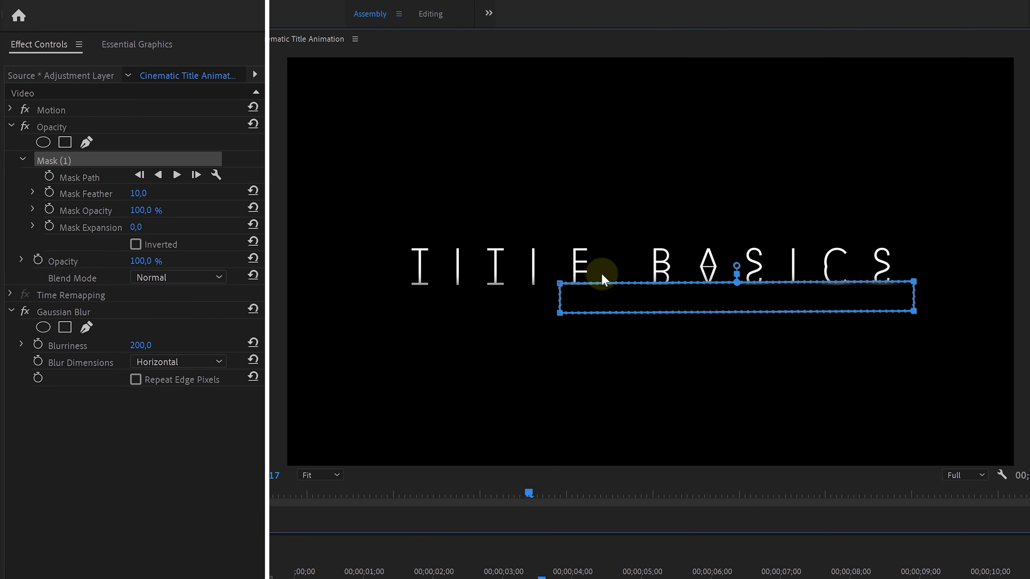
{"action": "left_click_drag", "start_coordinate": [560, 314], "coordinate": [392, 326]}
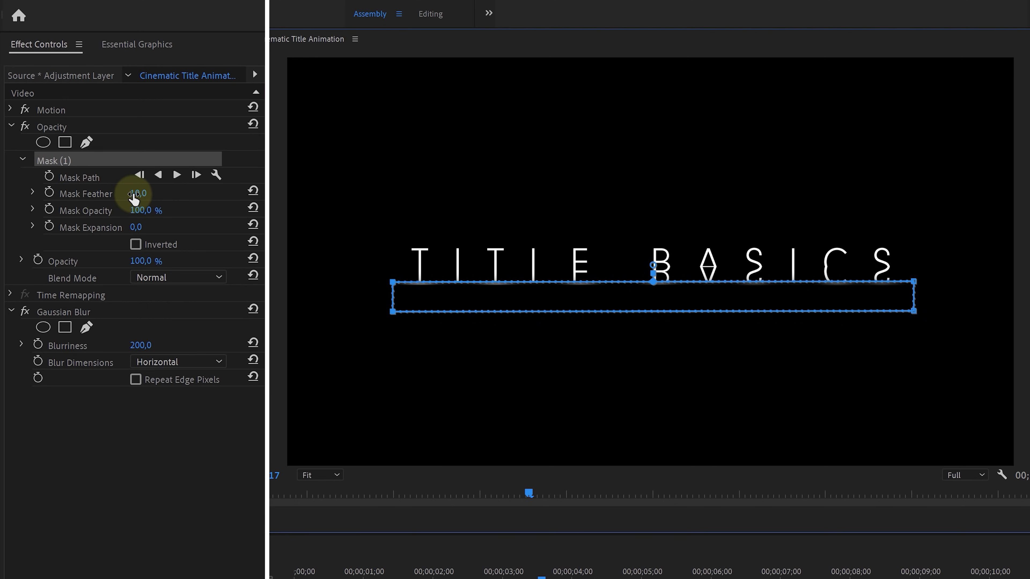
{"action": "left_click_drag", "start_coordinate": [136, 194], "coordinate": [182, 193]}
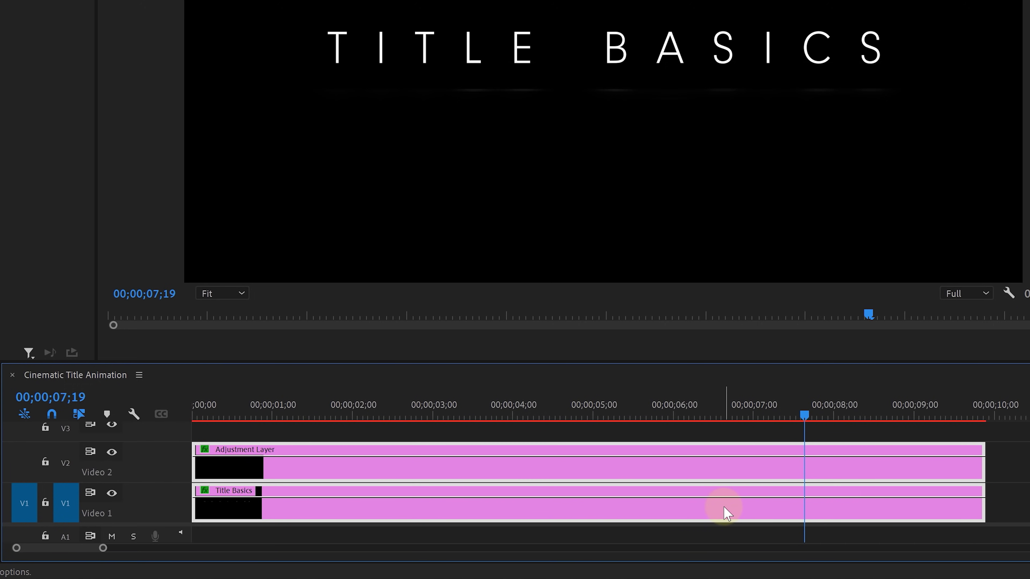
- Nest the title and adjustment layer into a Cinematic Title clip and select it
{"action": "right_click", "coordinate": [726, 513]}
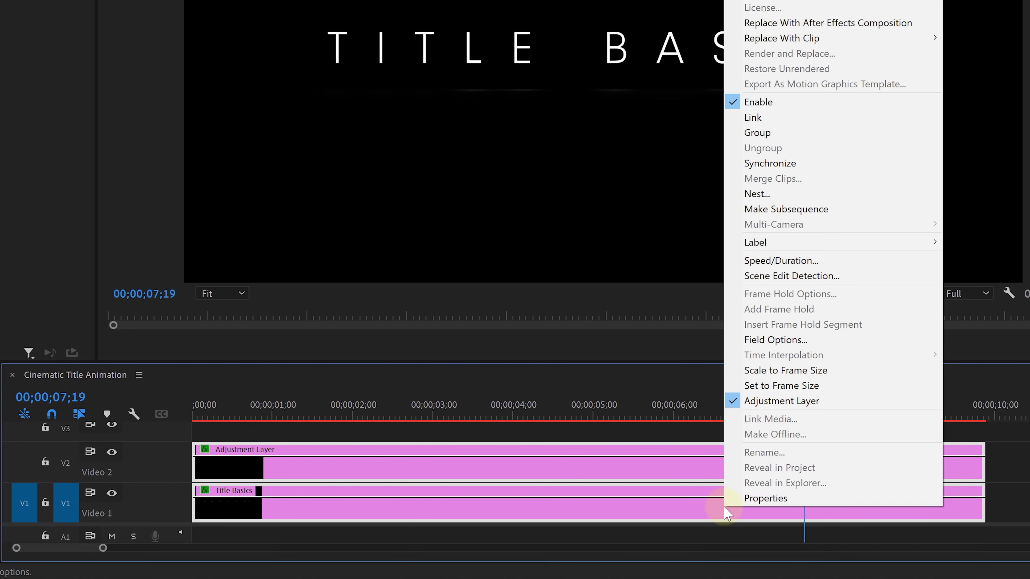
{"action": "left_click", "coordinate": [816, 195]}
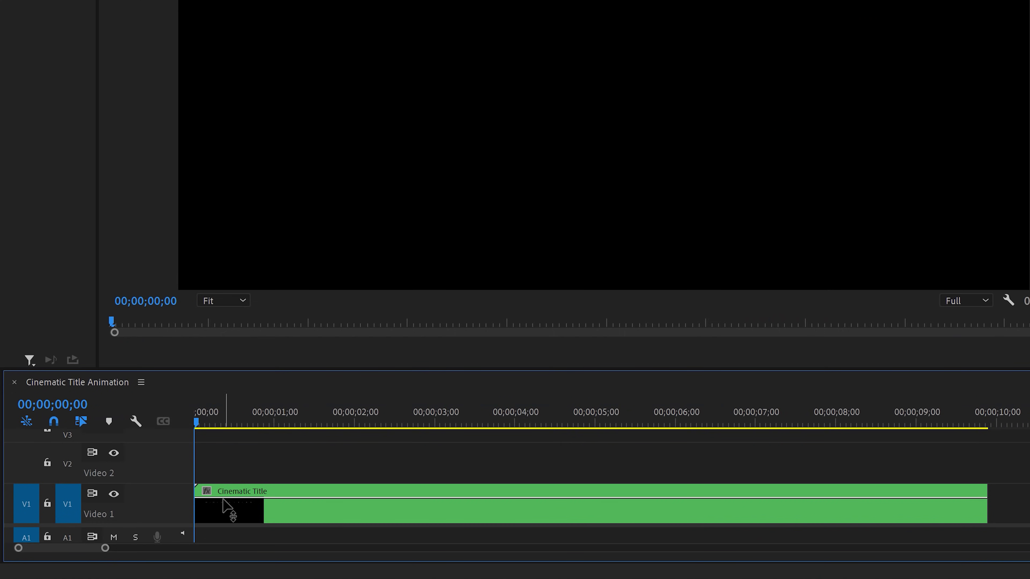
{"action": "left_click", "coordinate": [228, 511]}
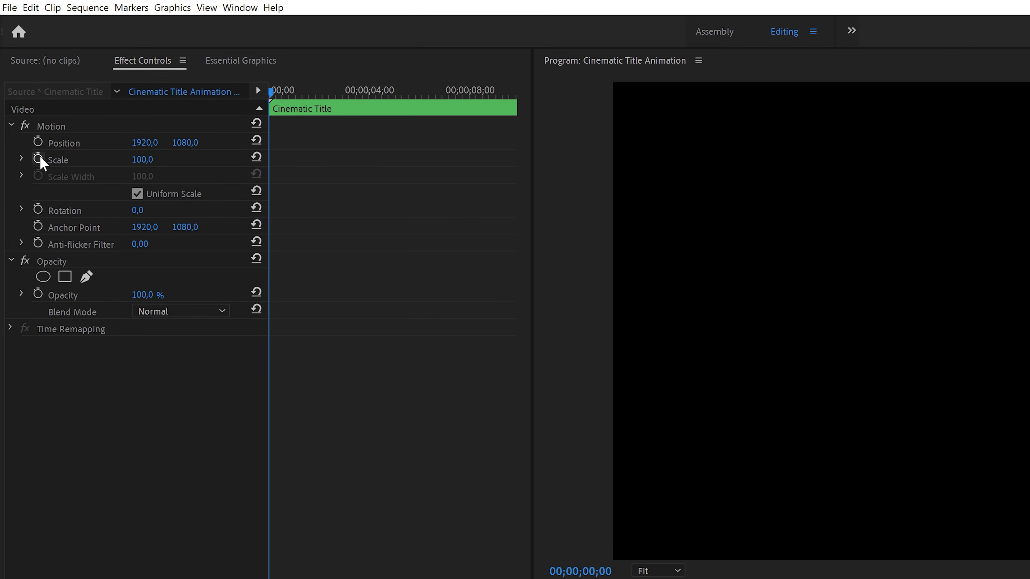
- Keyframe Scale from 100 at the start to 110 at the end, easing in the final keyframe
{"action": "left_click", "coordinate": [38, 158]}
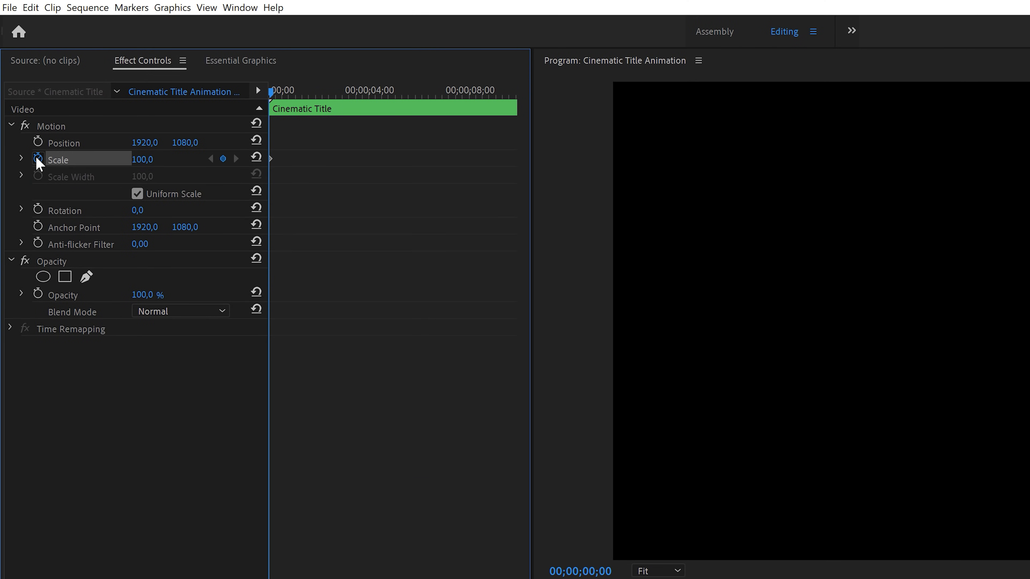
{"action": "left_click_drag", "start_coordinate": [282, 104], "coordinate": [519, 98]}
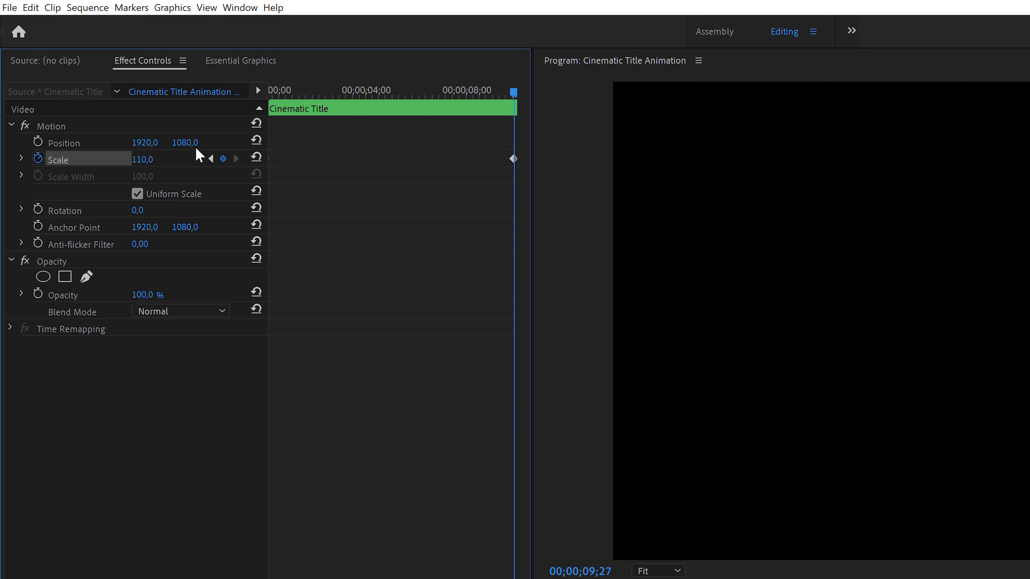
{"action": "right_click", "coordinate": [519, 160]}
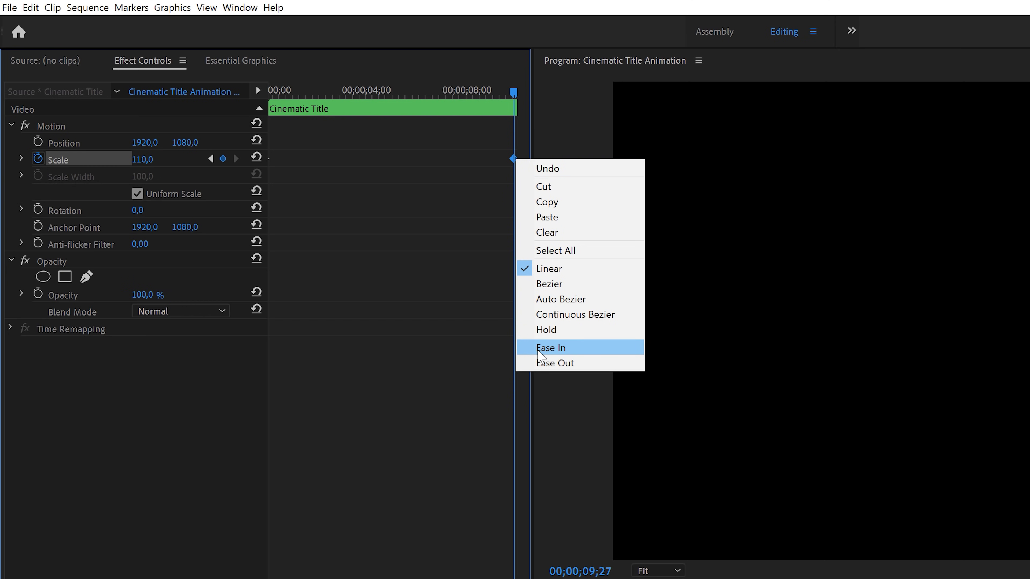
{"action": "left_click", "coordinate": [551, 347]}
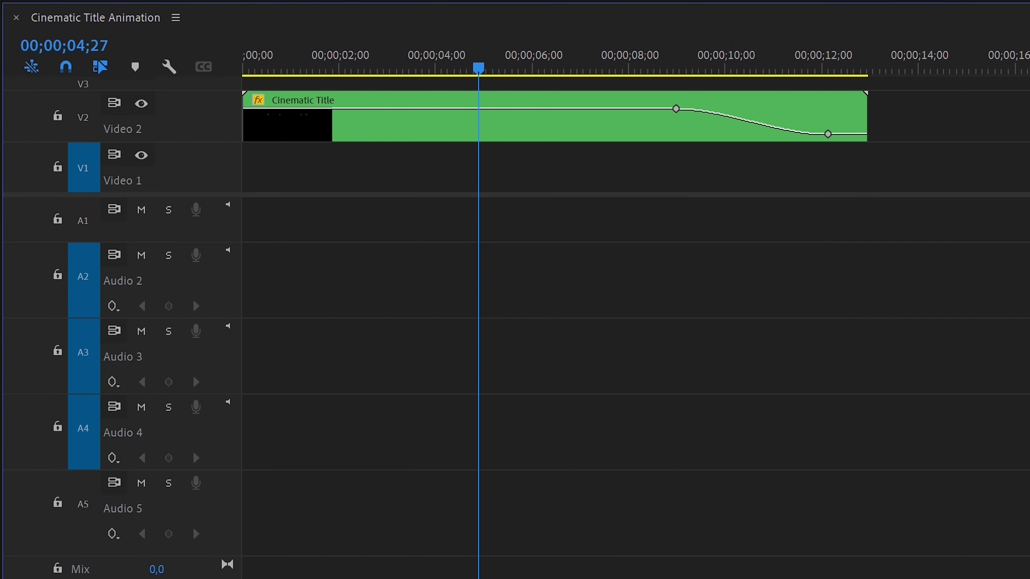